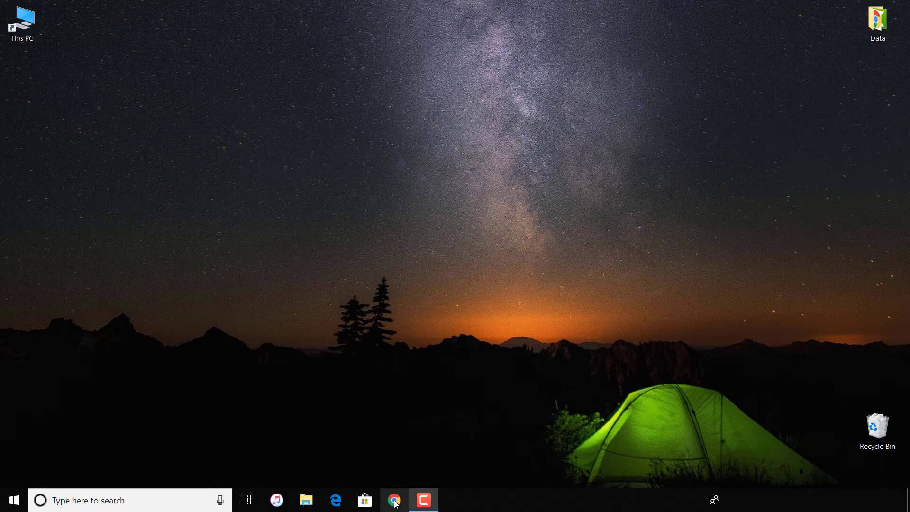
# Open Google Chrome and search the web for "unity hub download"
pyautogui.click(395, 501)
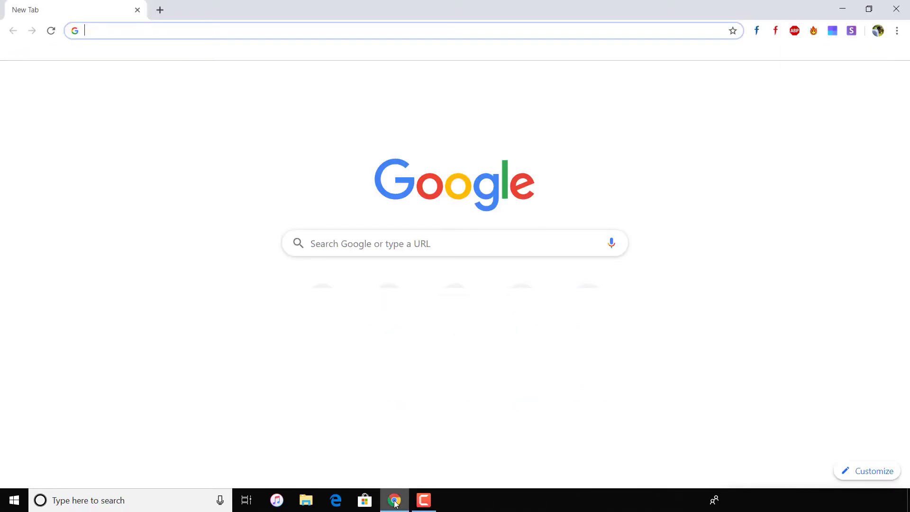
pyautogui.write('unity')
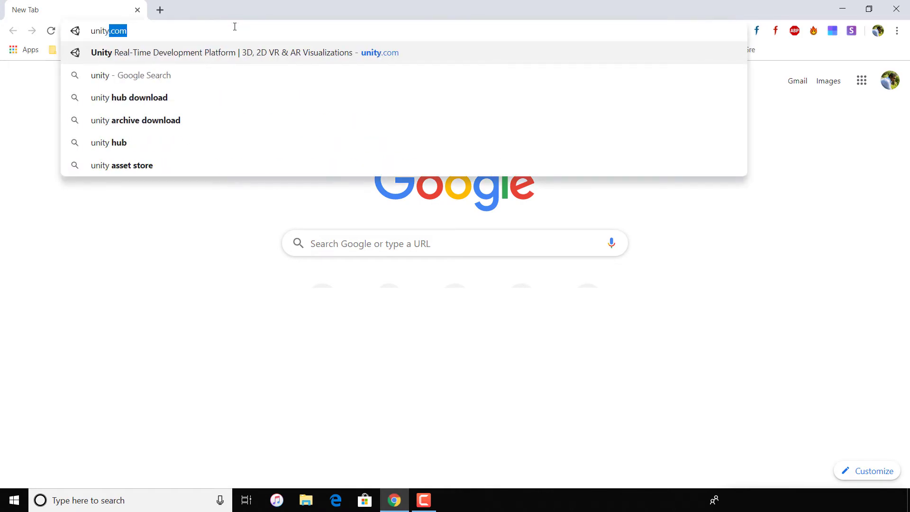
pyautogui.write(' hub download')
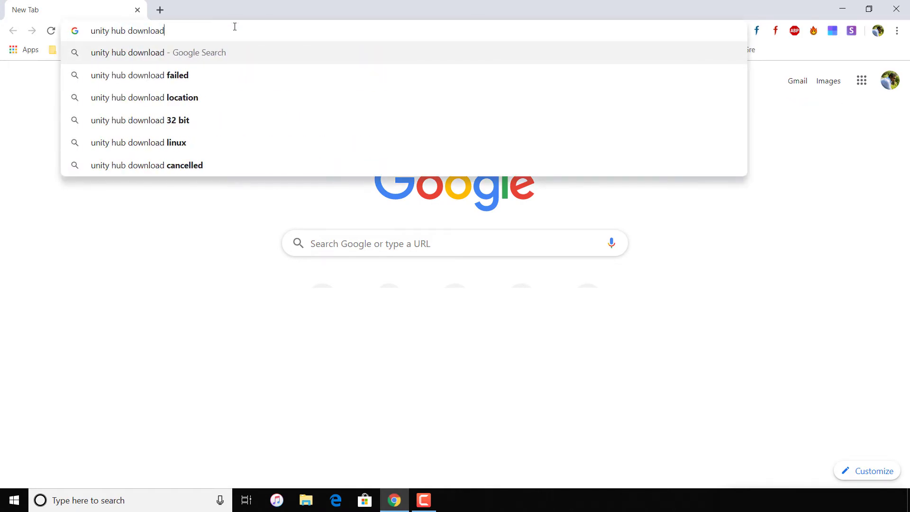
pyautogui.press('Return')
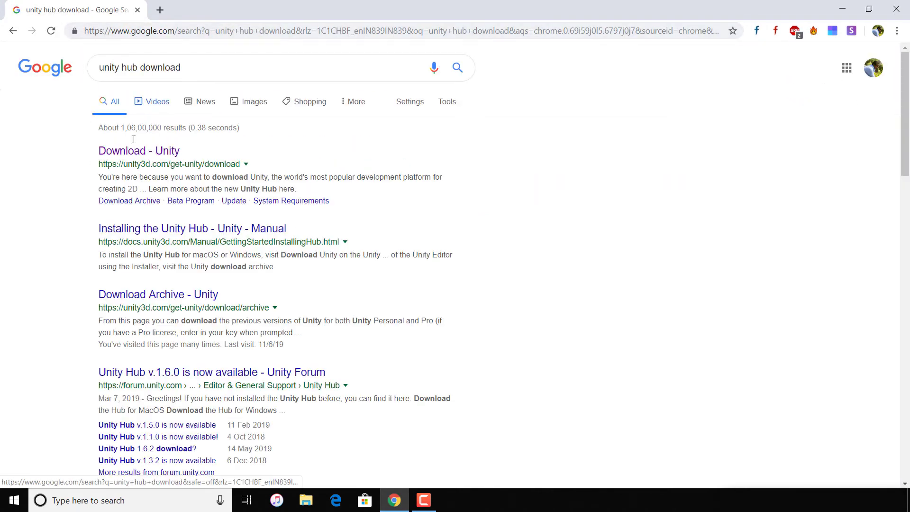
# Open the Download - Unity search result in a new tab and download the Unity Hub installer
pyautogui.rightClick(159, 155)
pyautogui.click(180, 161)
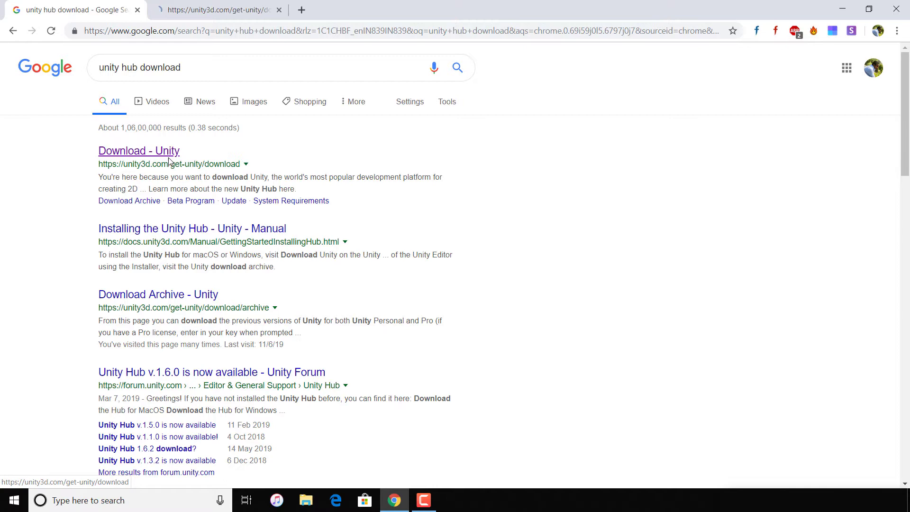
pyautogui.click(222, 13)
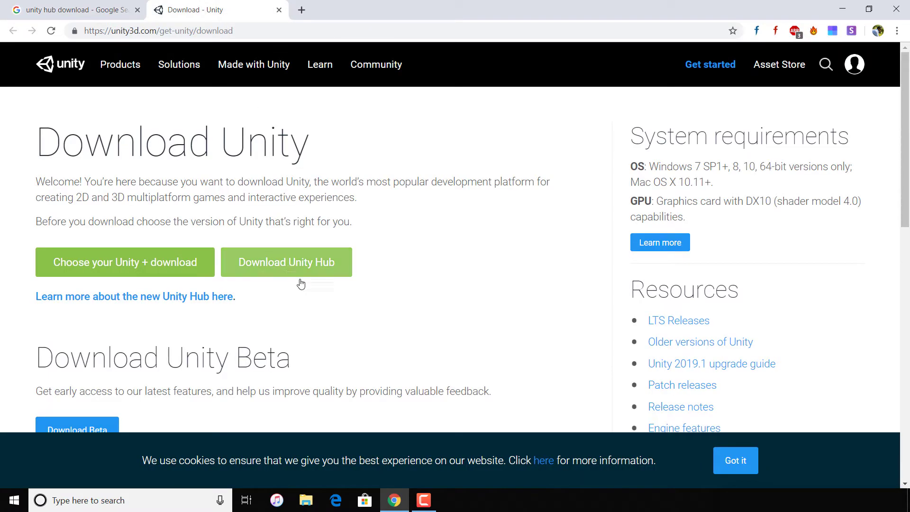
pyautogui.click(279, 267)
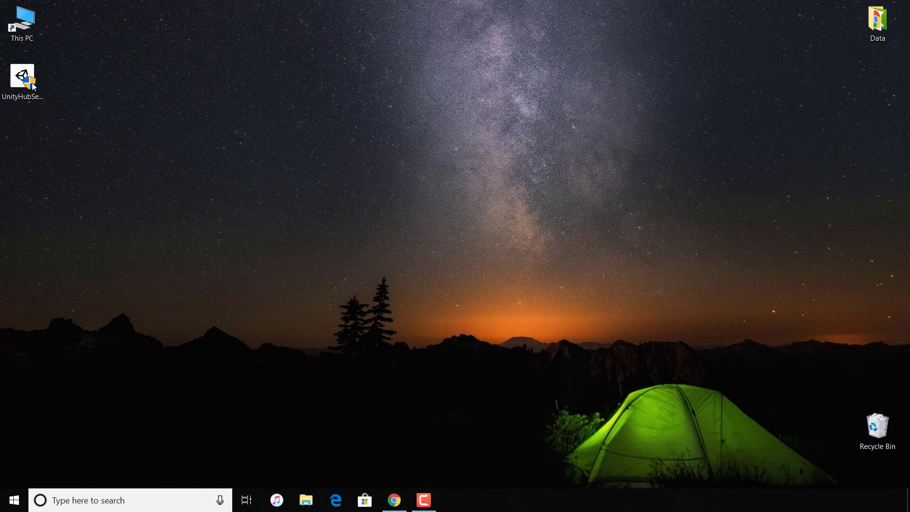
# Install Unity Hub to C:\Program Files\Unity Hub from the downloaded setup file and launch it with public-network firewall access
pyautogui.doubleClick(34, 86)
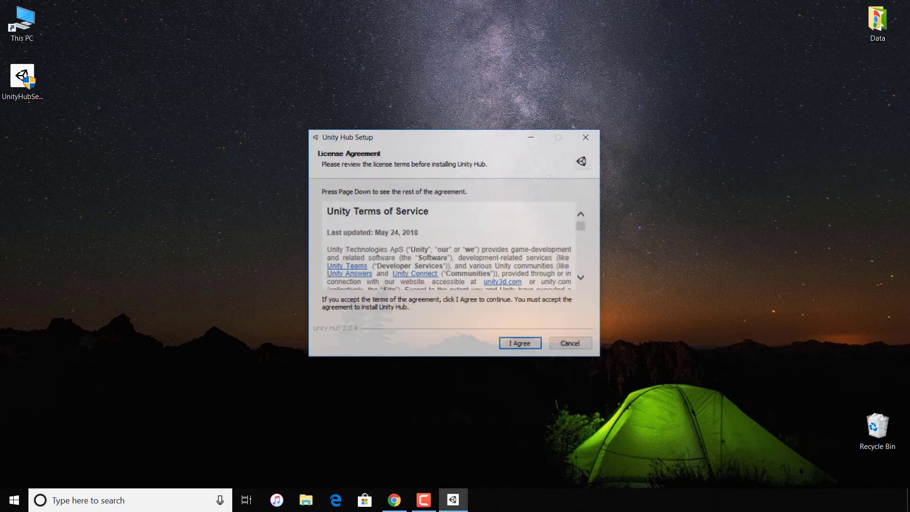
pyautogui.click(521, 344)
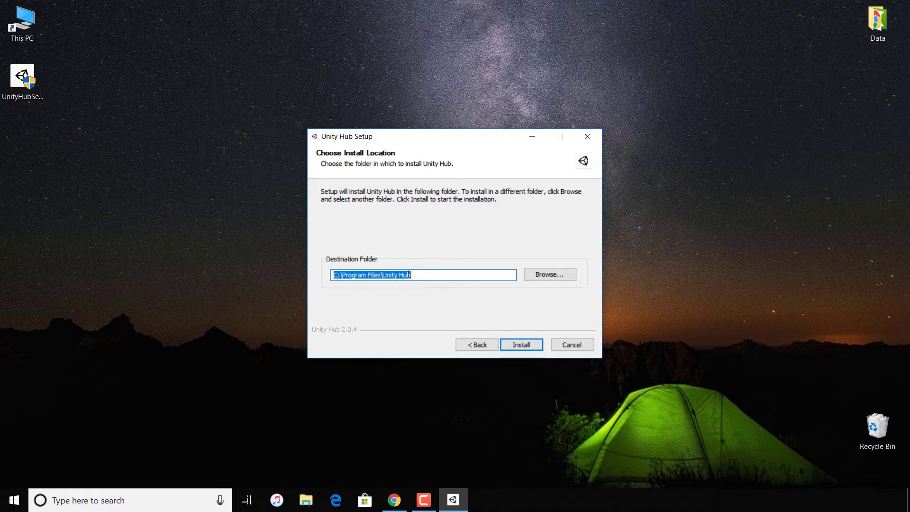
pyautogui.click(521, 346)
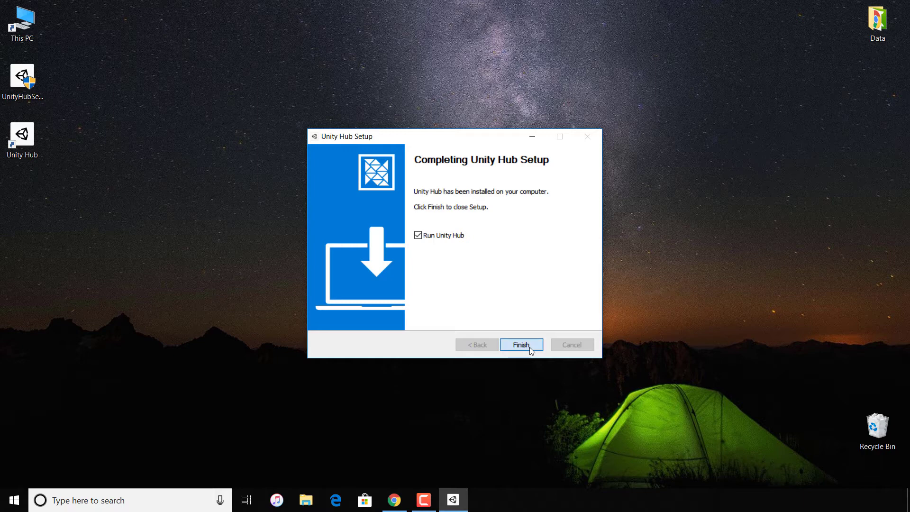
pyautogui.click(530, 348)
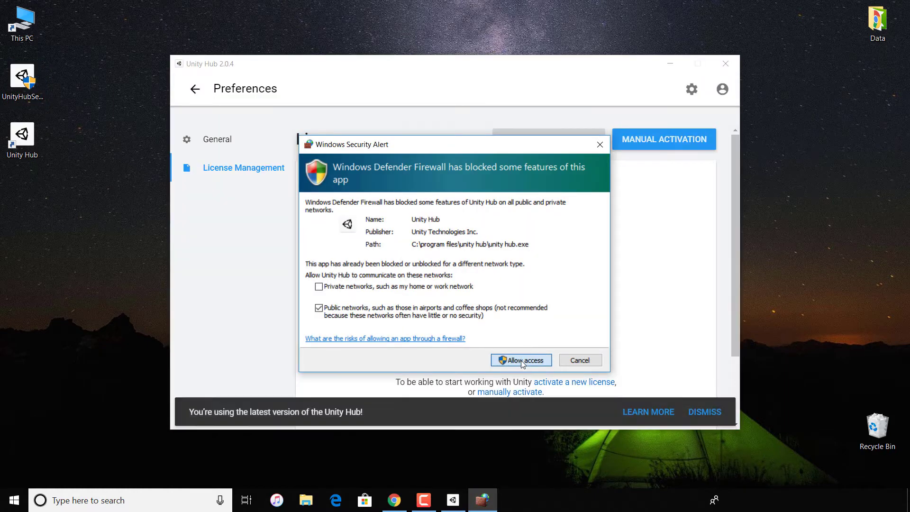
pyautogui.click(523, 362)
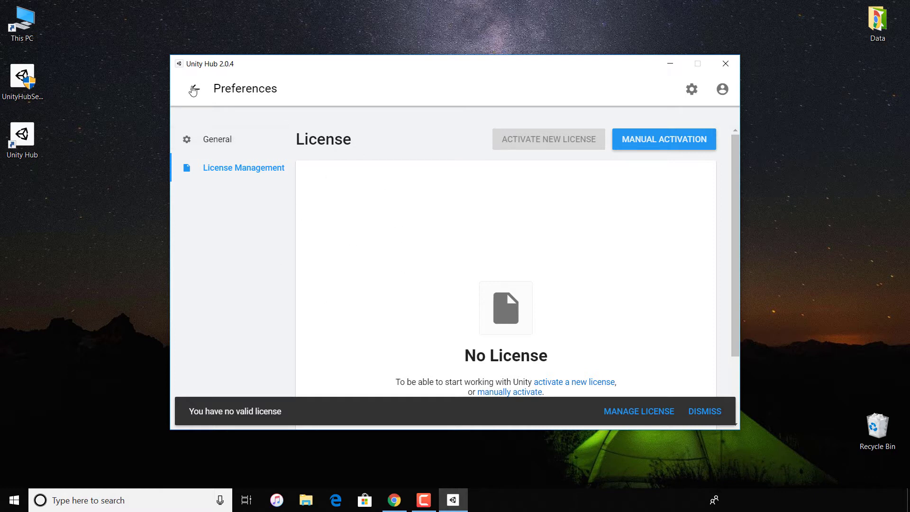
# Leave the license preferences and start adding a Unity install, using official release Unity 2019.1.11f1
pyautogui.click(193, 90)
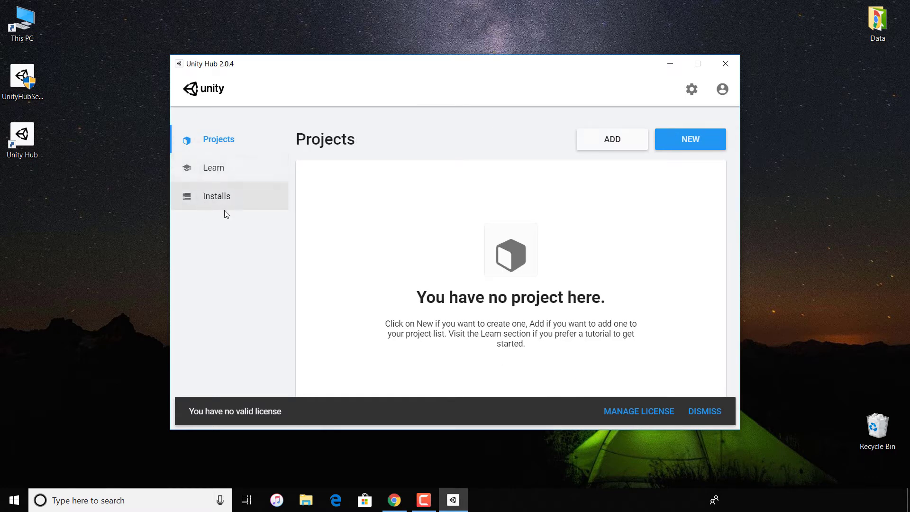
pyautogui.click(219, 198)
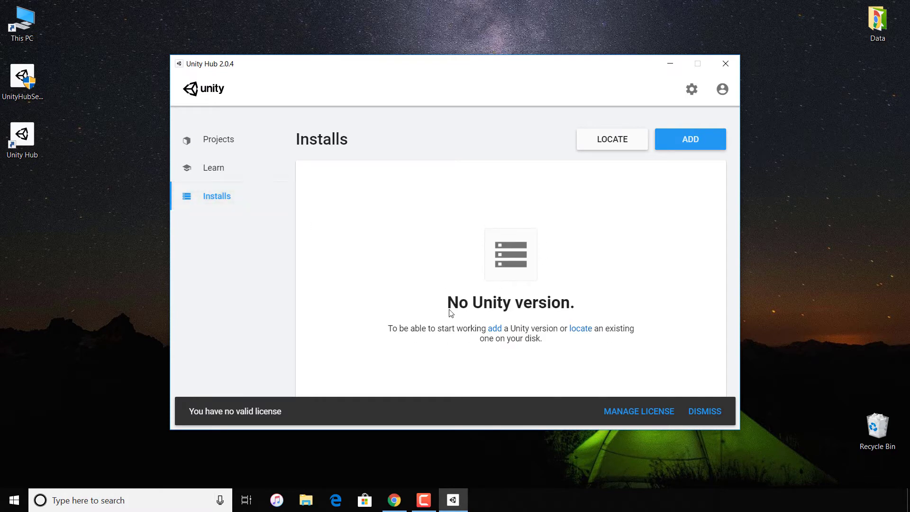
pyautogui.click(696, 150)
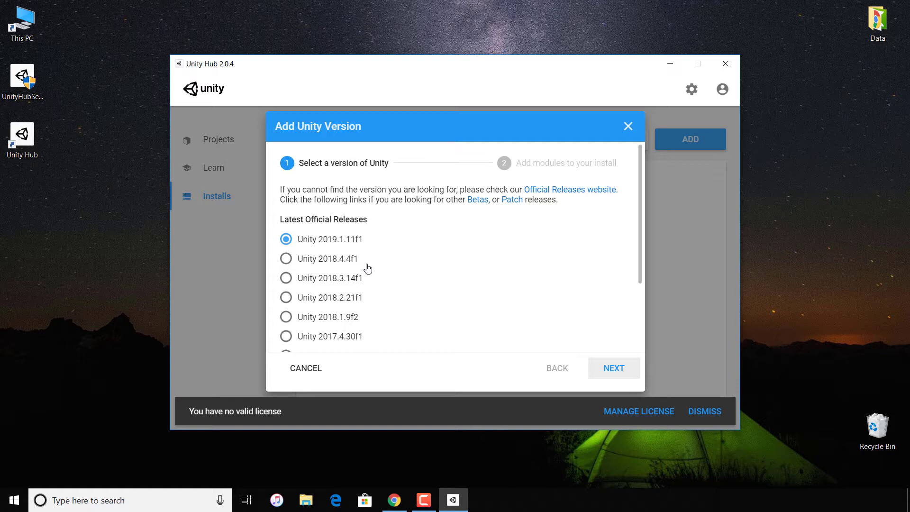
pyautogui.scroll(-2, 368, 268)
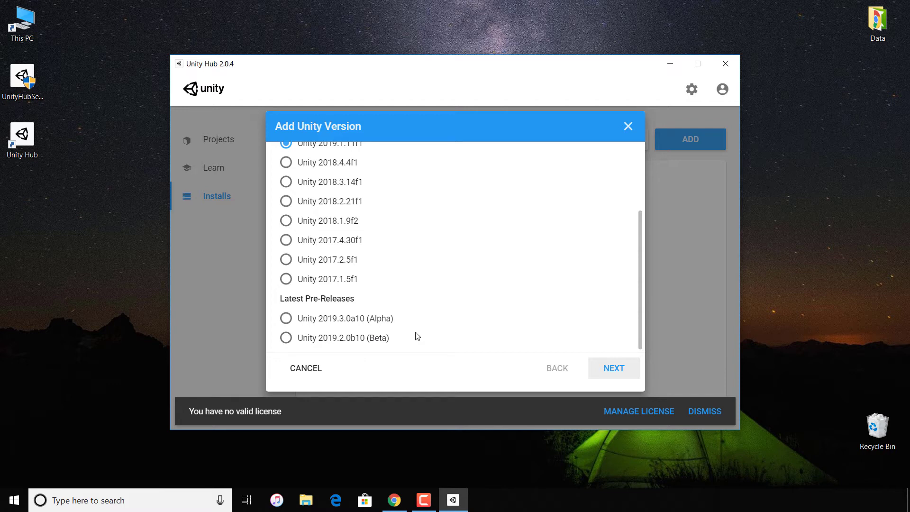
pyautogui.scroll(3, 417, 336)
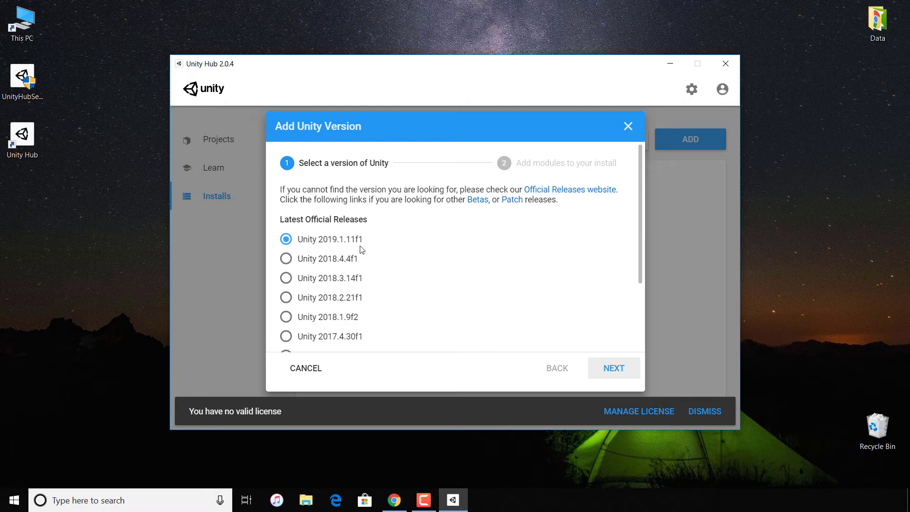
pyautogui.click(615, 369)
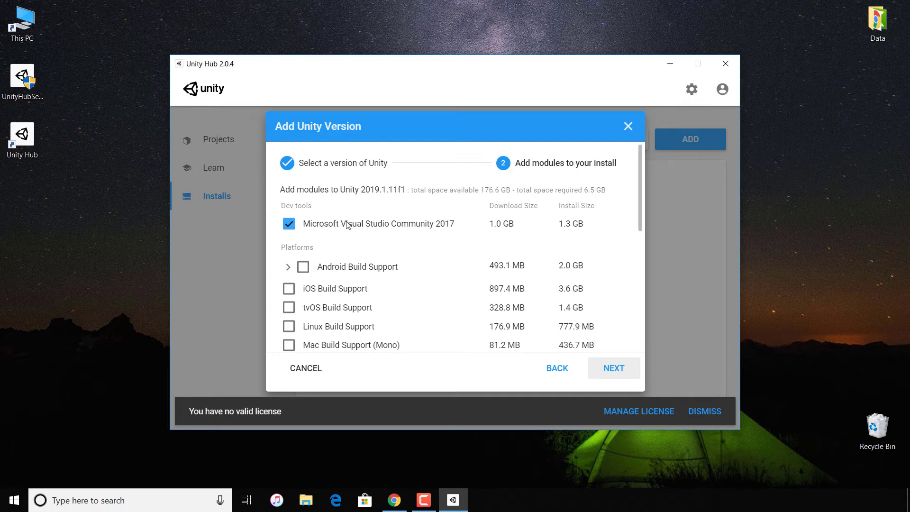
# Include Android Build Support, Android SDK & NDK Tools and Vuforia Augmented Reality Support among the install's modules and proceed
pyautogui.click(304, 268)
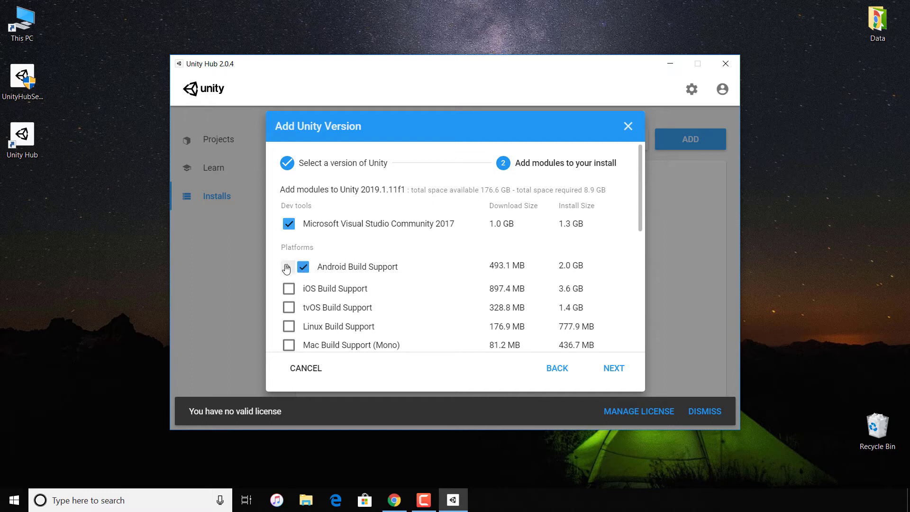
pyautogui.click(286, 269)
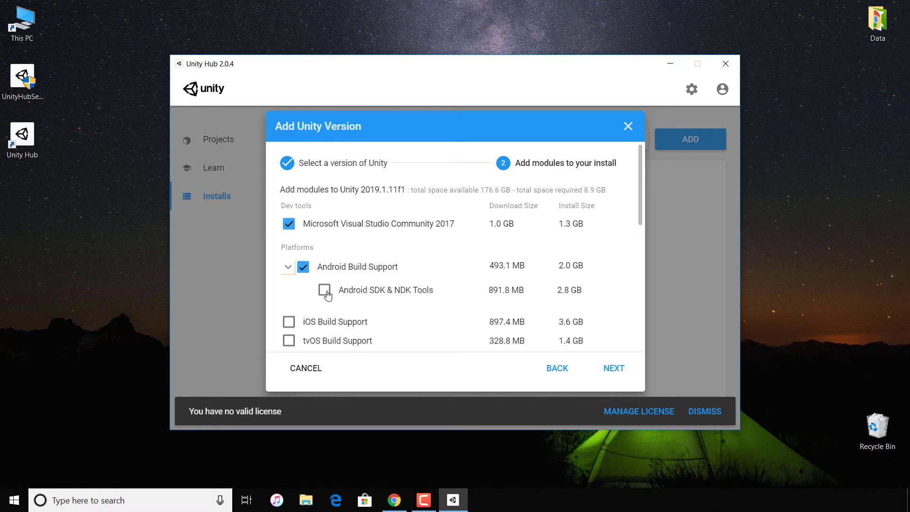
pyautogui.click(326, 292)
pyautogui.scroll(-3, 356, 317)
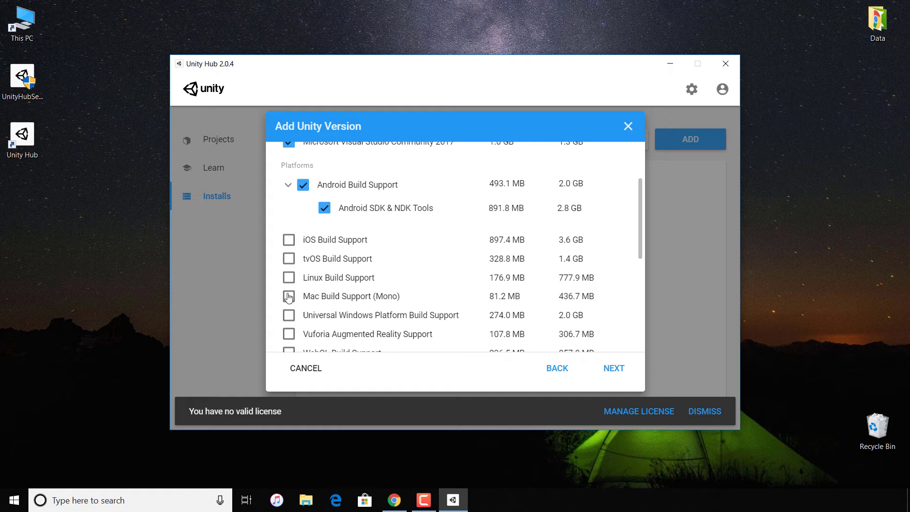
pyautogui.scroll(-2, 289, 297)
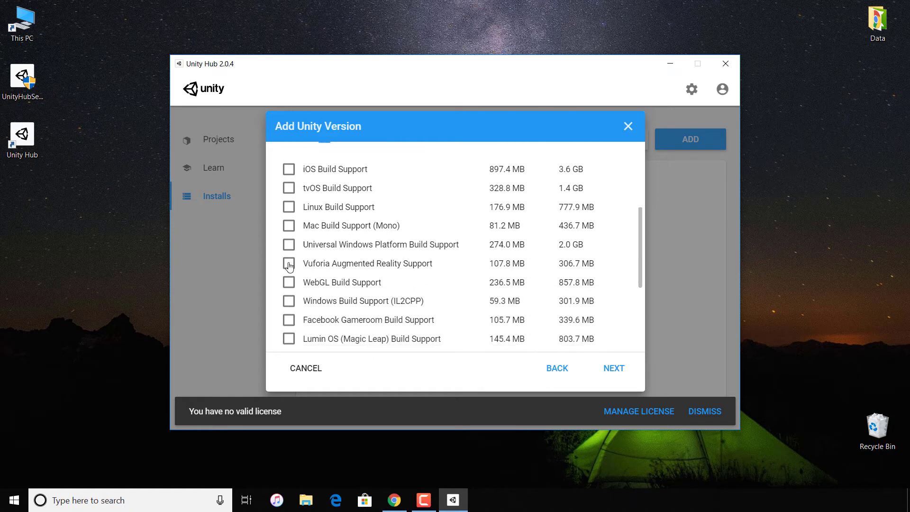
pyautogui.click(289, 265)
pyautogui.scroll(1, 339, 314)
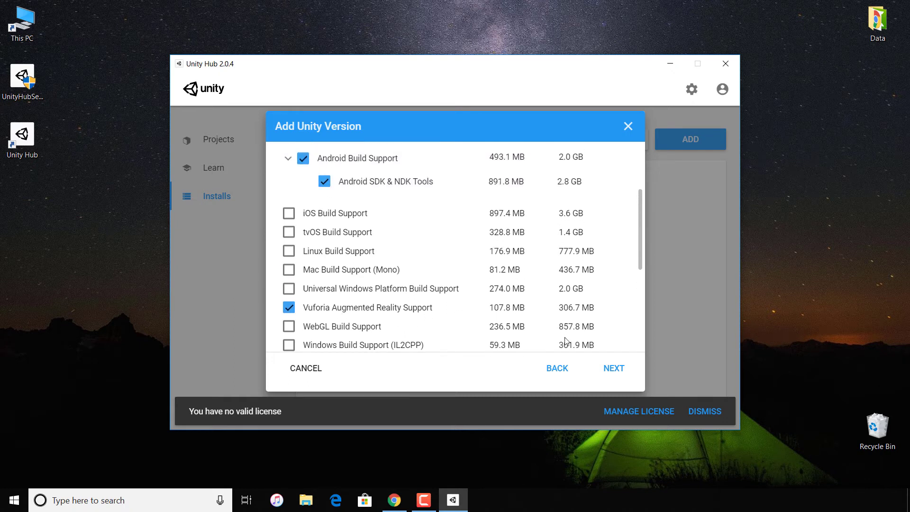
pyautogui.click(615, 369)
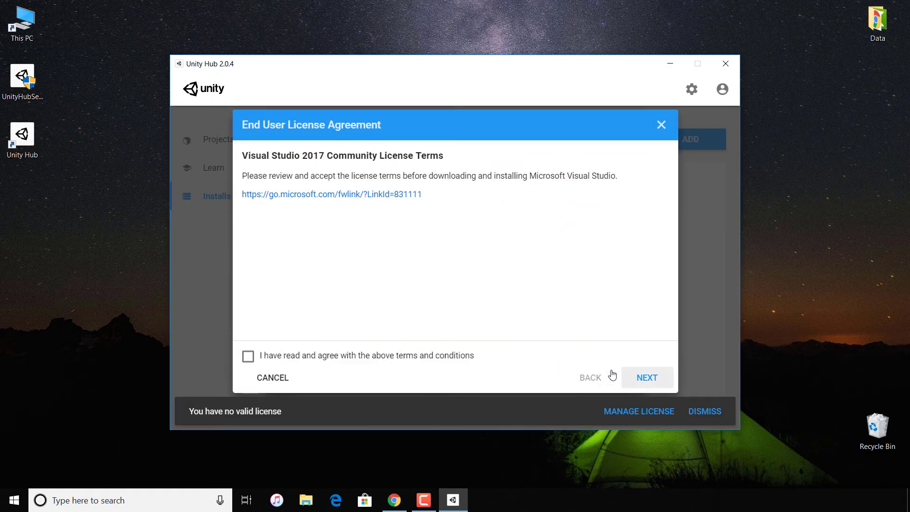
# Accept the Visual Studio 2017 Community and the Android SDK and NDK license terms to start the installation
pyautogui.click(450, 357)
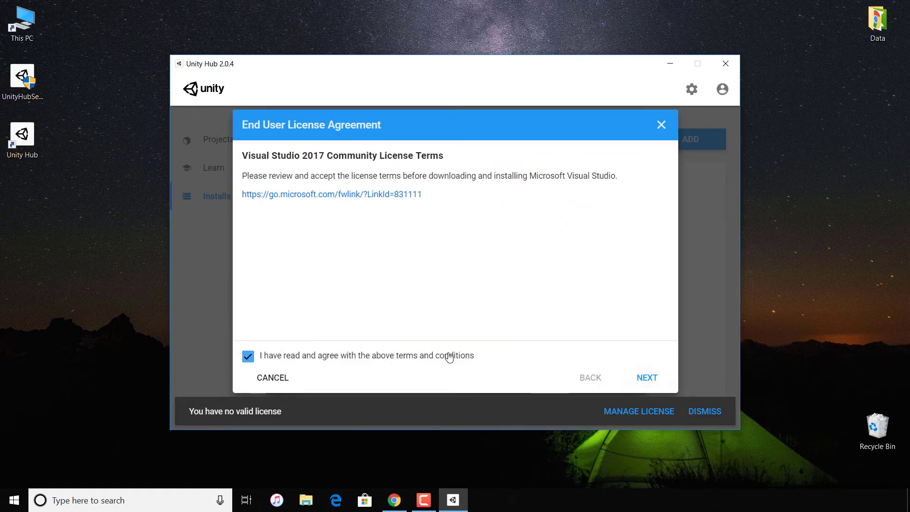
pyautogui.click(653, 376)
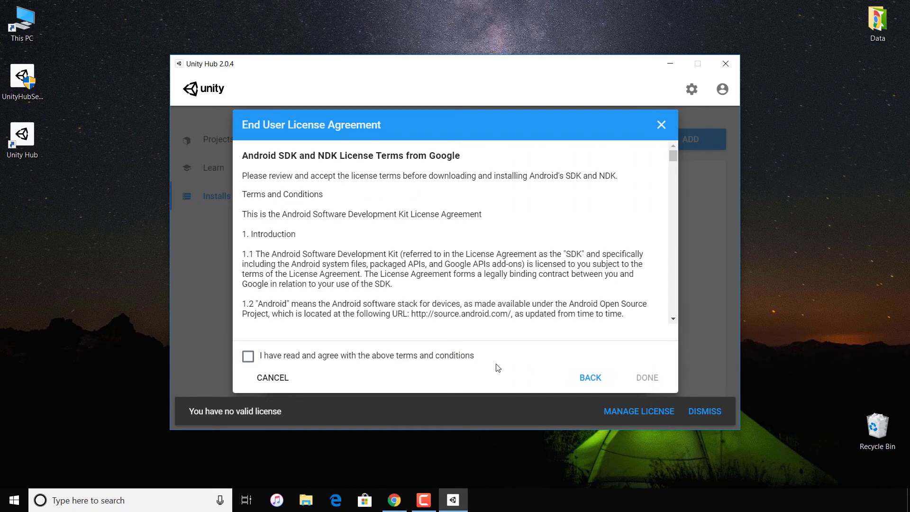
pyautogui.click(457, 356)
pyautogui.click(639, 382)
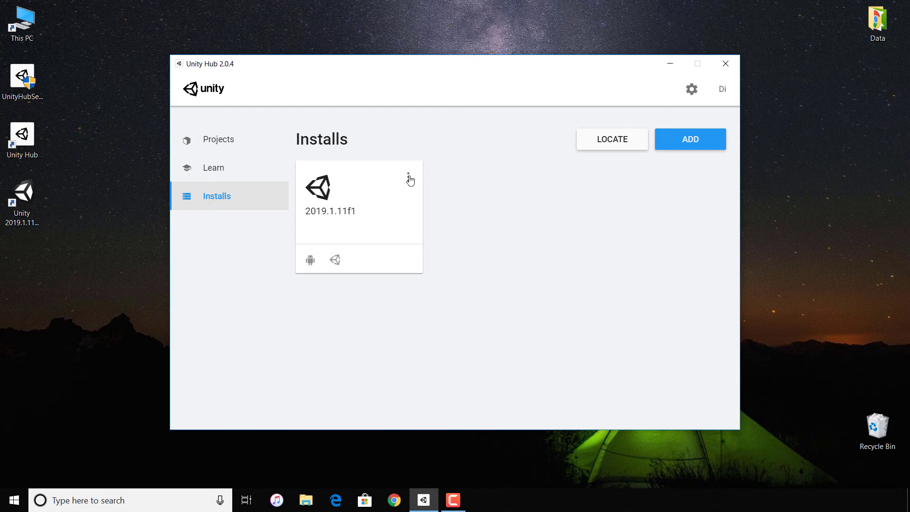
# Try selecting iOS Build Support as an extra module for the installed Unity 2019.1.11f1, and discard the change
pyautogui.click(409, 178)
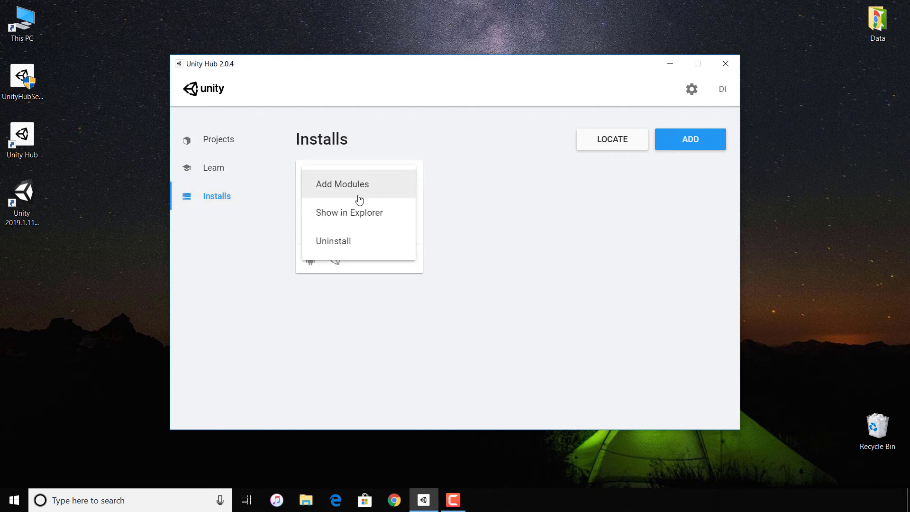
pyautogui.click(359, 192)
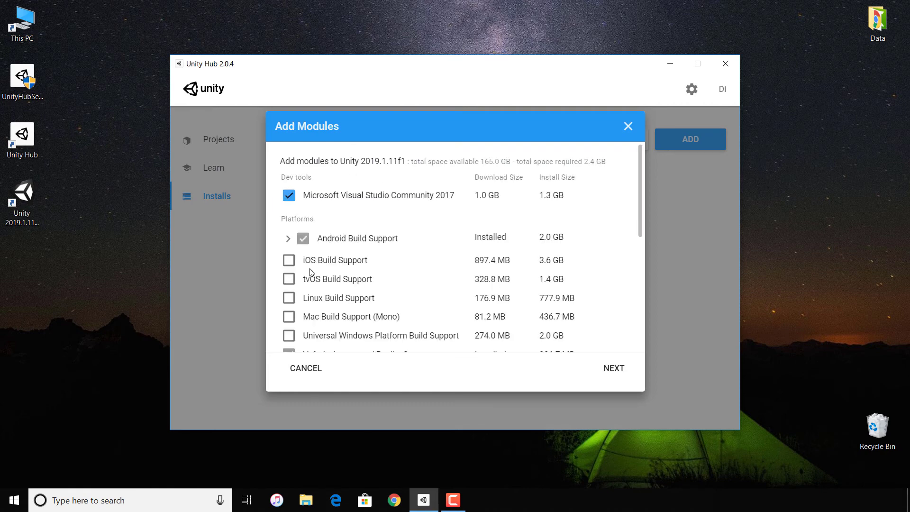
pyautogui.scroll(-1, 311, 272)
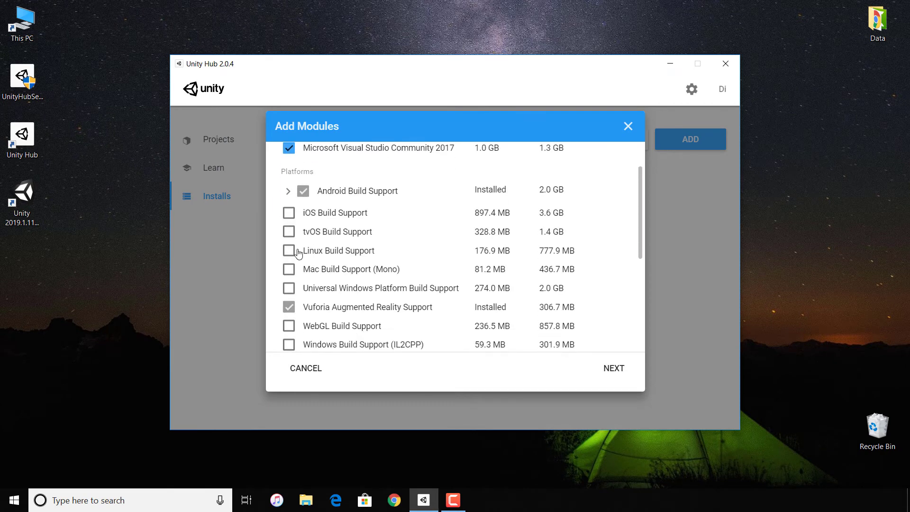
pyautogui.click(290, 214)
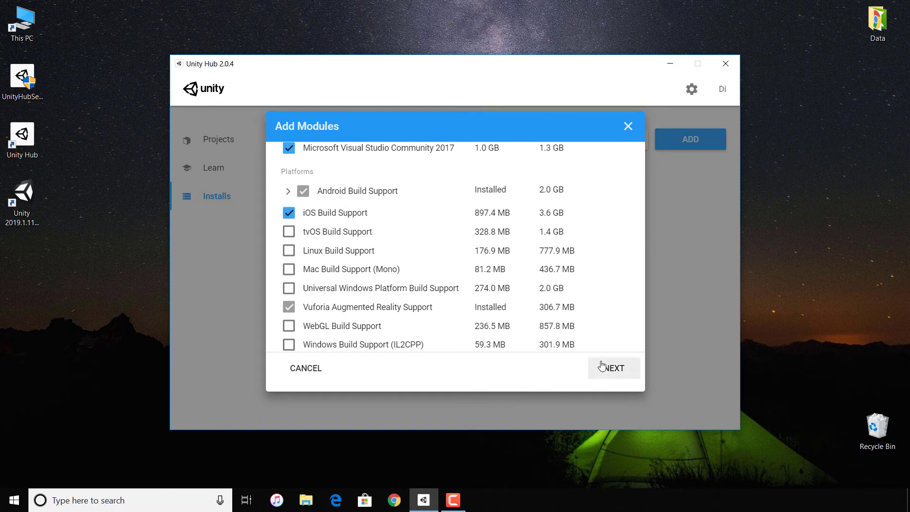
pyautogui.click(292, 216)
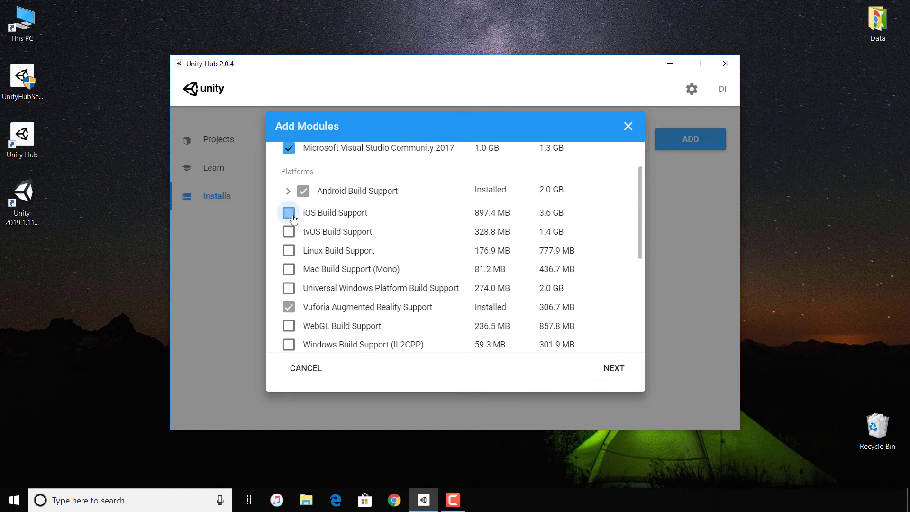
pyautogui.click(628, 126)
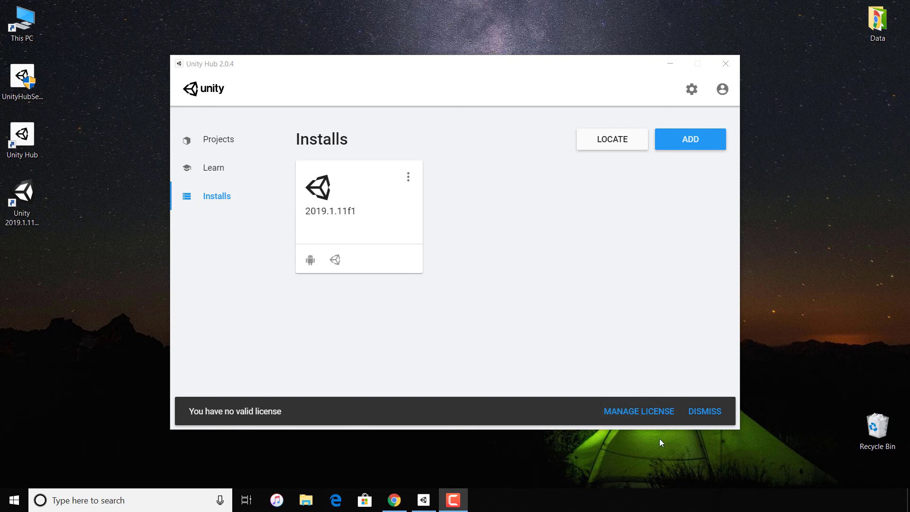
# Go to license management, start the login and open the form for creating a new Unity ID
pyautogui.click(635, 412)
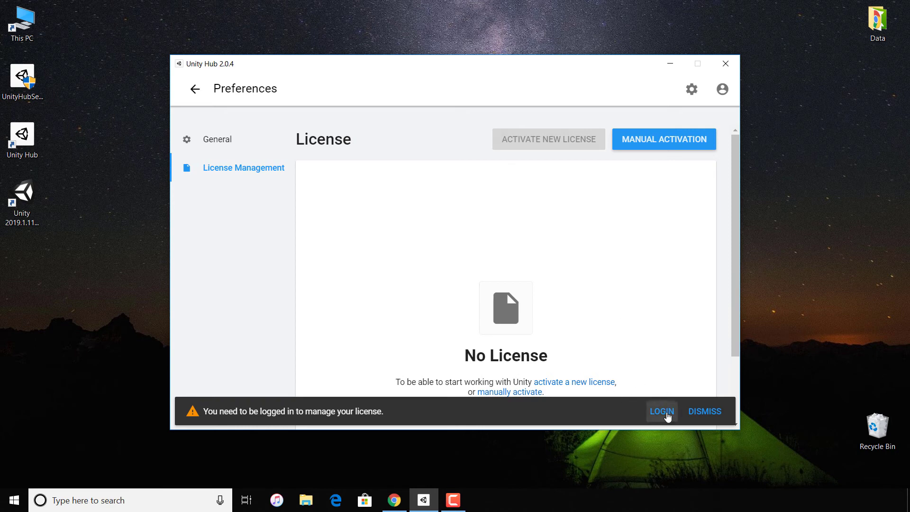
pyautogui.click(662, 412)
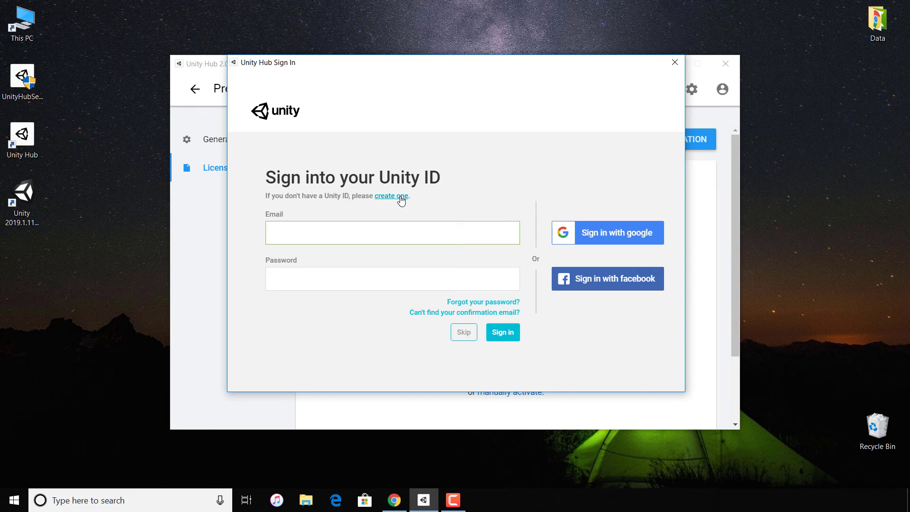
pyautogui.click(401, 196)
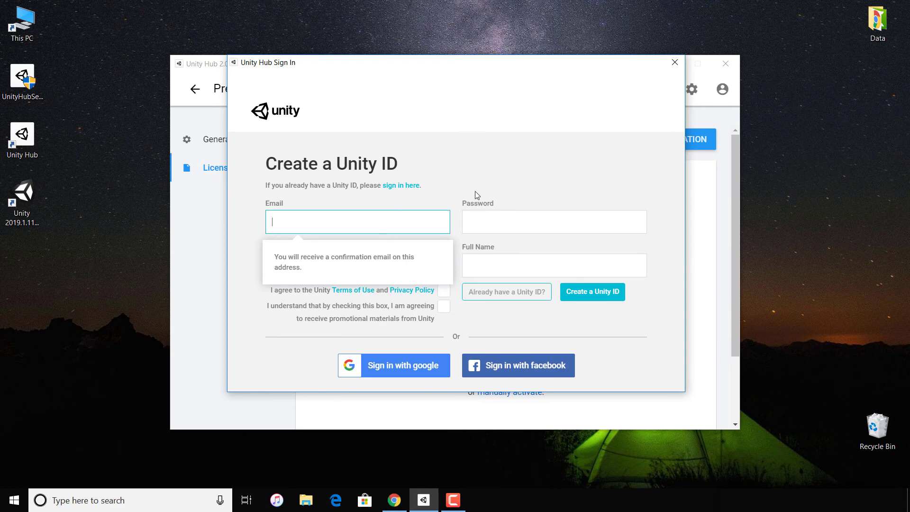
# Look over the Email, Password, Username and Full Name fields of the new Unity ID form and close it without registering
pyautogui.click(491, 181)
pyautogui.click(376, 223)
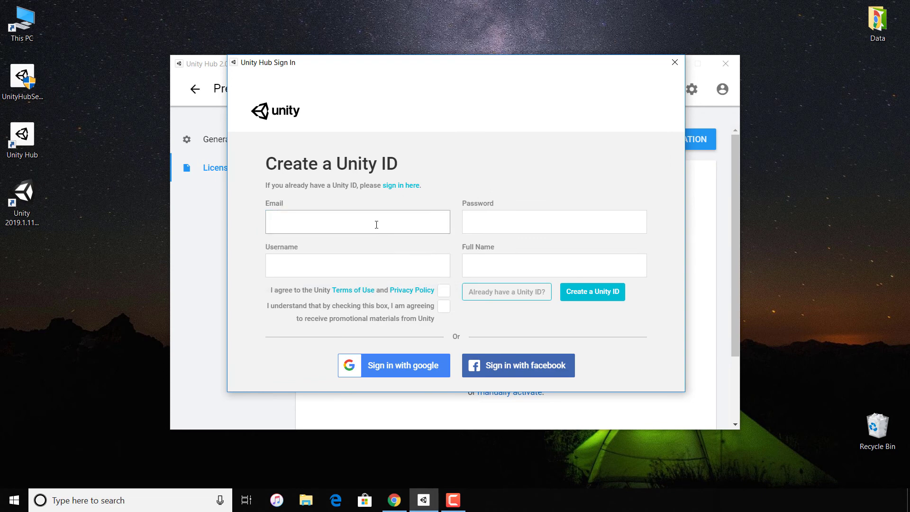
pyautogui.click(477, 228)
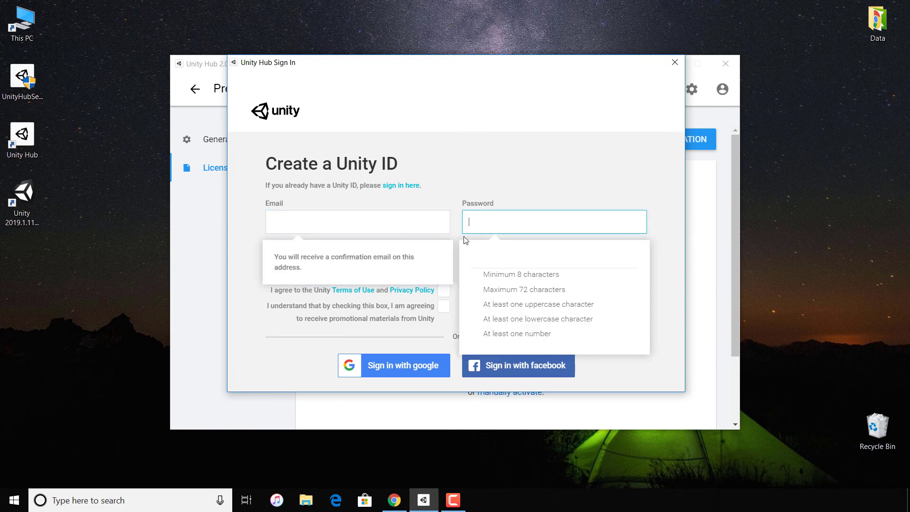
pyautogui.click(401, 270)
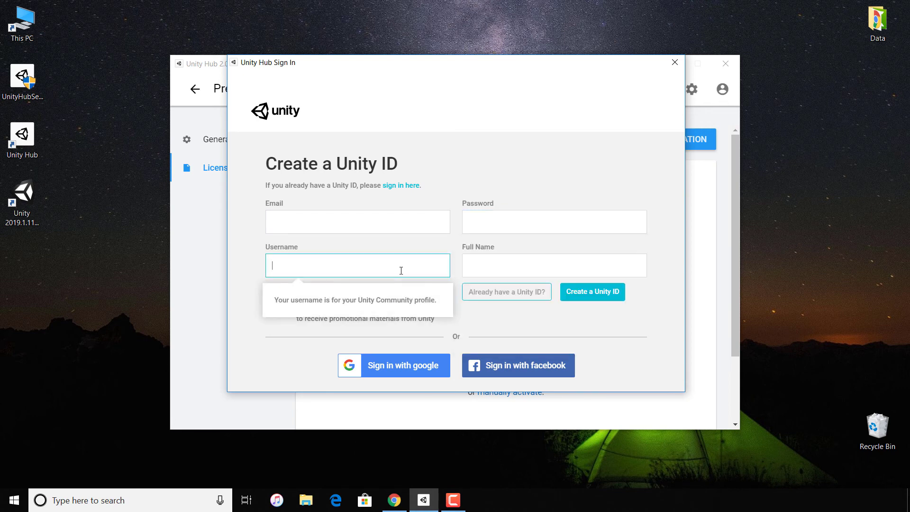
pyautogui.click(477, 265)
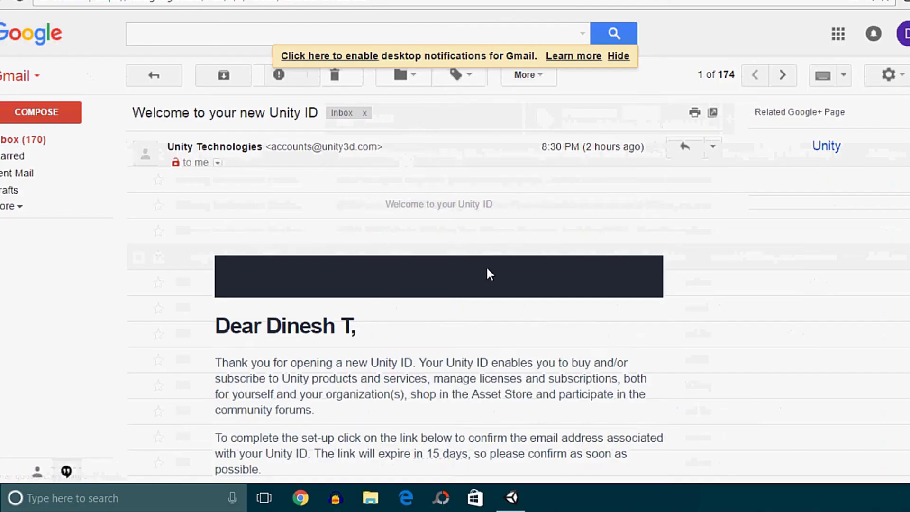
pyautogui.scroll(-5, 487, 271)
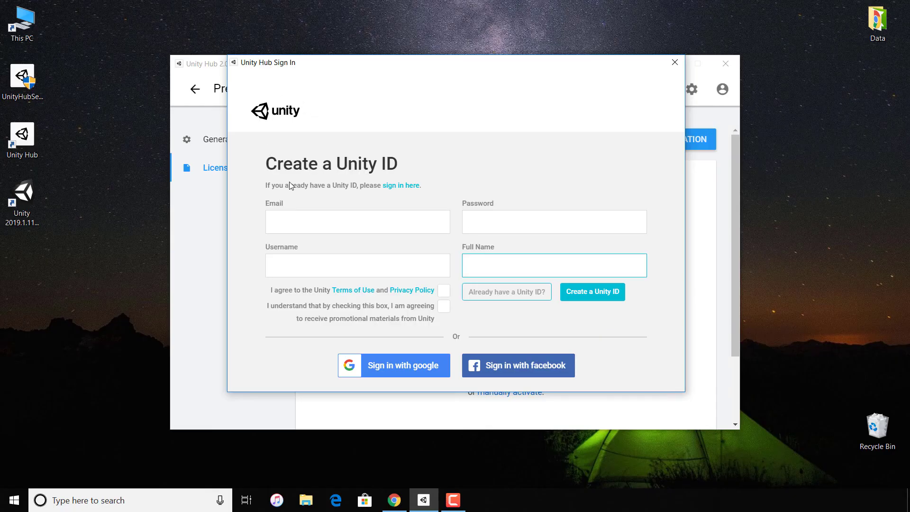
pyautogui.click(675, 62)
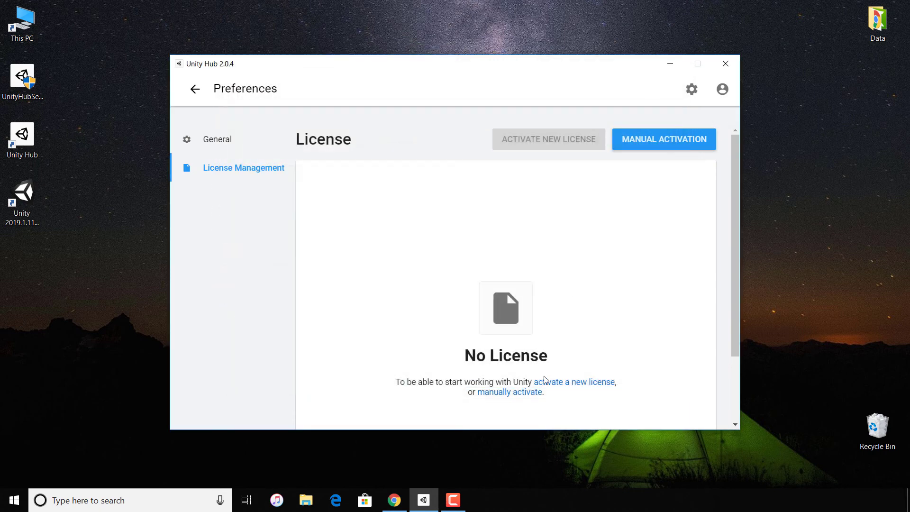
# Reopen license management from the general preferences and start the Unity ID login
pyautogui.scroll(-2, 545, 377)
pyautogui.scroll(2, 544, 378)
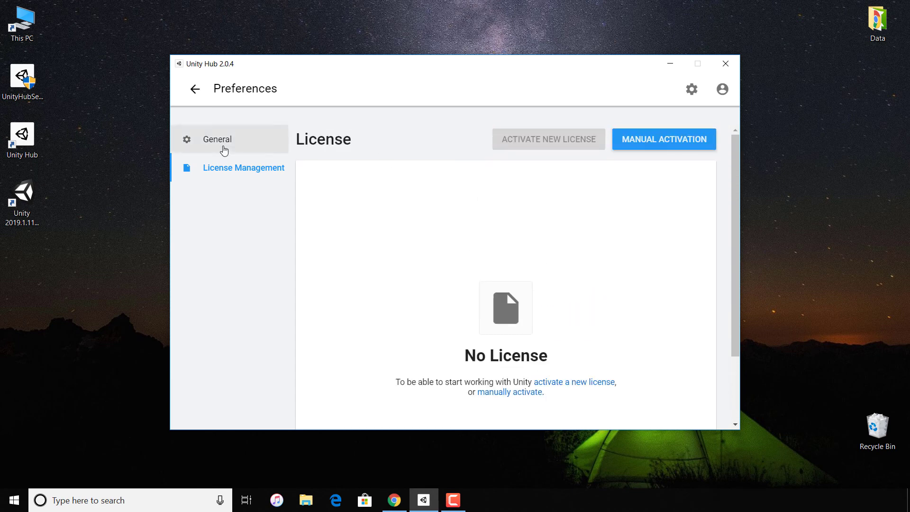
pyautogui.click(225, 150)
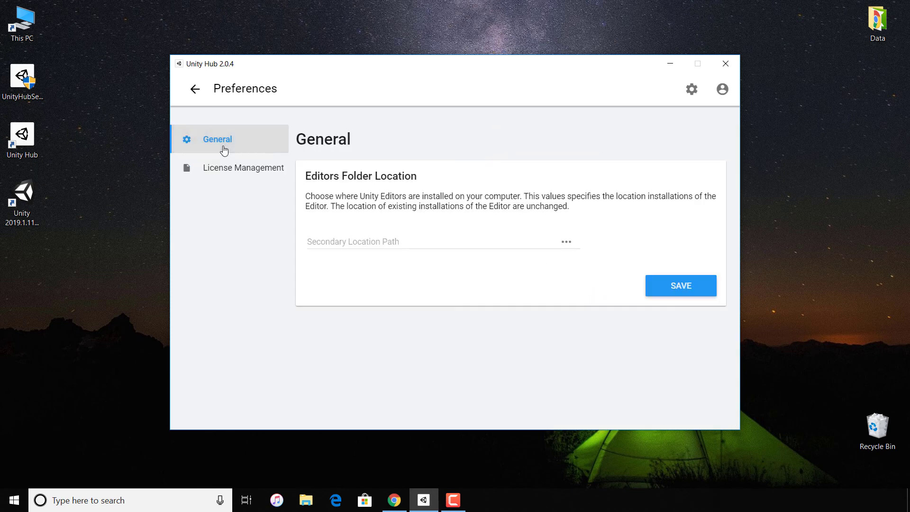
pyautogui.click(206, 179)
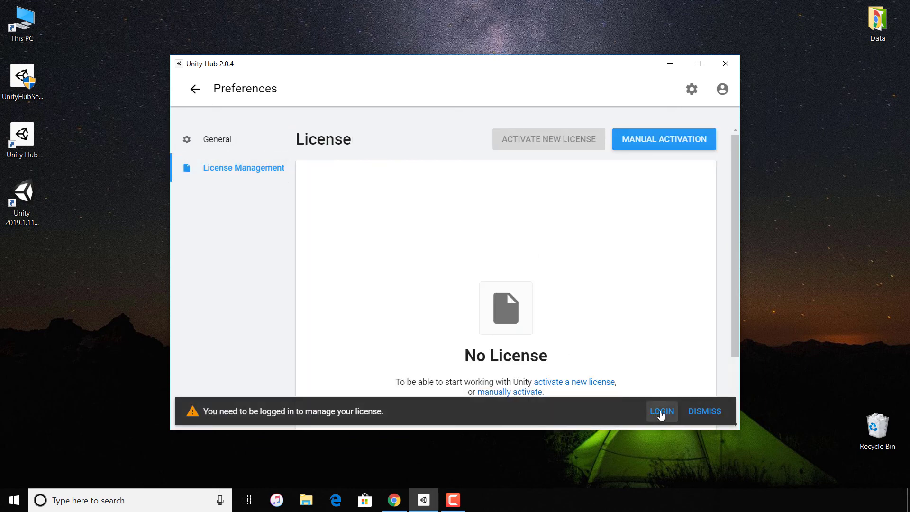
pyautogui.click(662, 411)
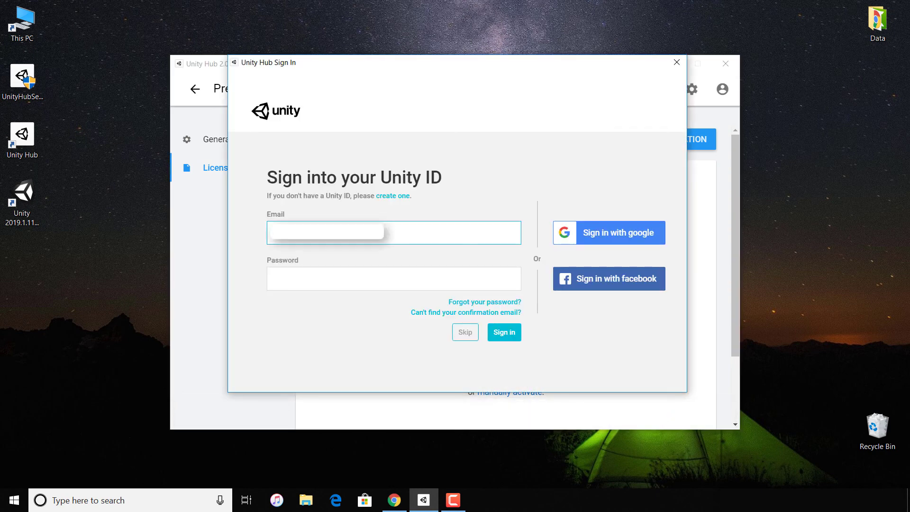
# Enter the account password for the Unity ID and sign in
pyautogui.press('Tab')
pyautogui.press('capslock')
pyautogui.write('•••••••••••')
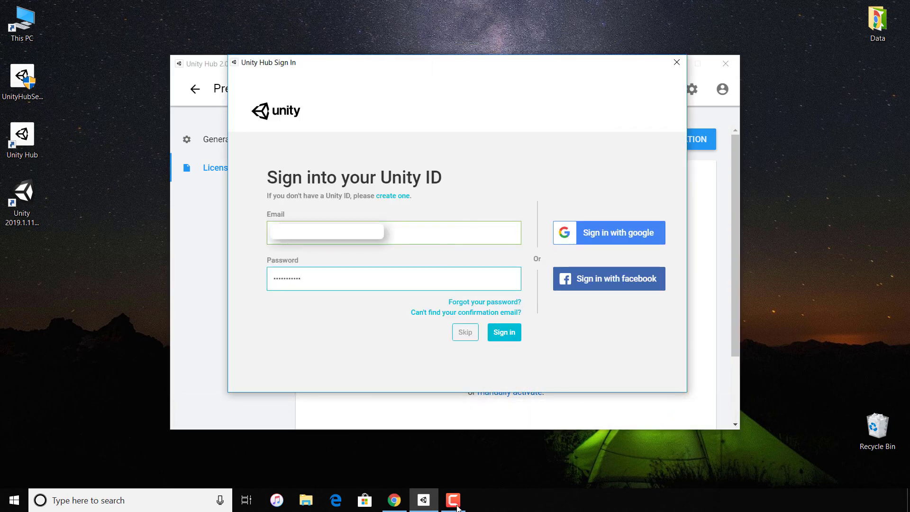
pyautogui.click(520, 336)
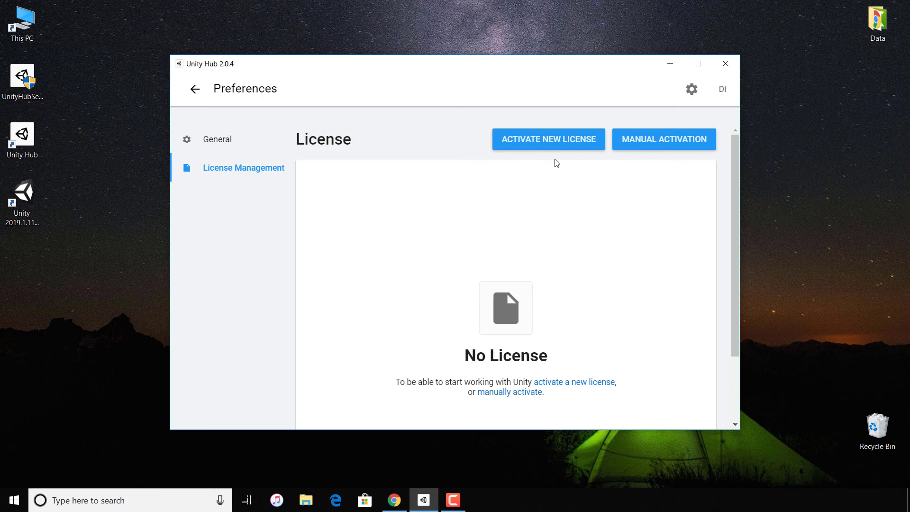
# Activate a new Unity Personal license with the "I don't use Unity in a professional capacity" option and return to the projects list
pyautogui.click(567, 148)
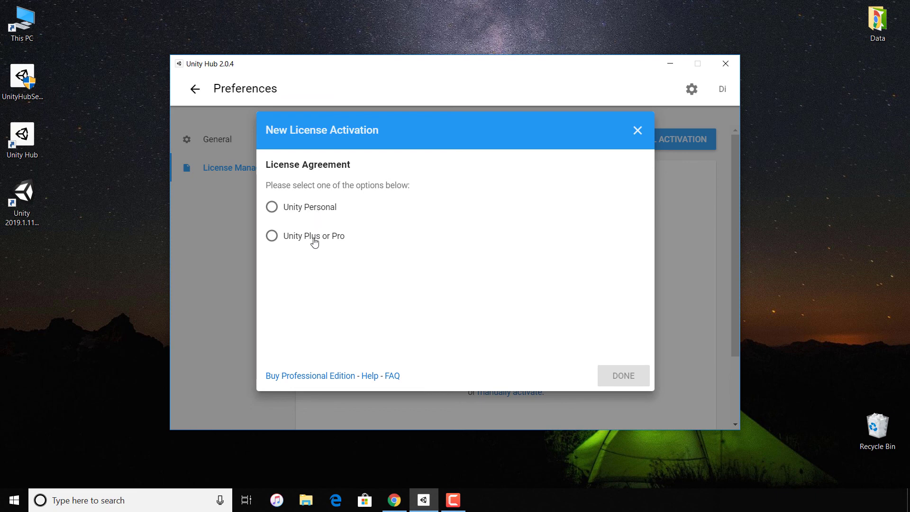
pyautogui.click(294, 211)
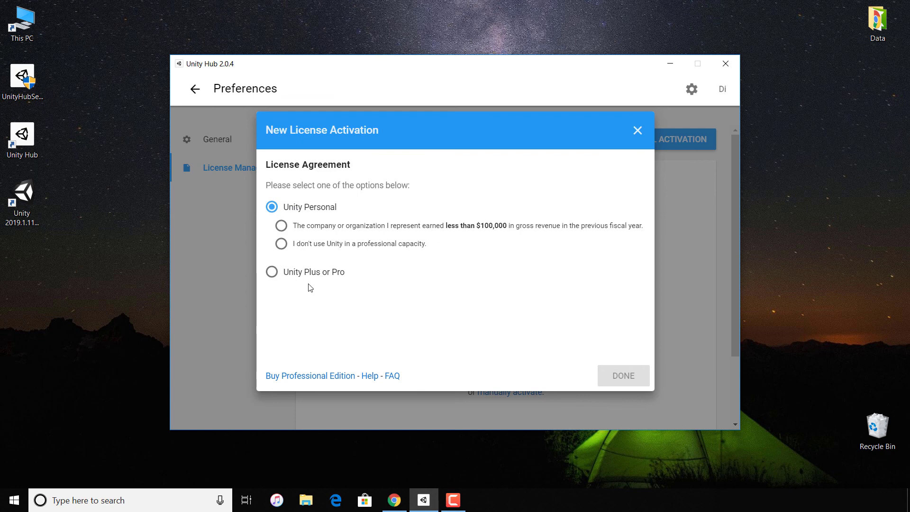
pyautogui.click(281, 244)
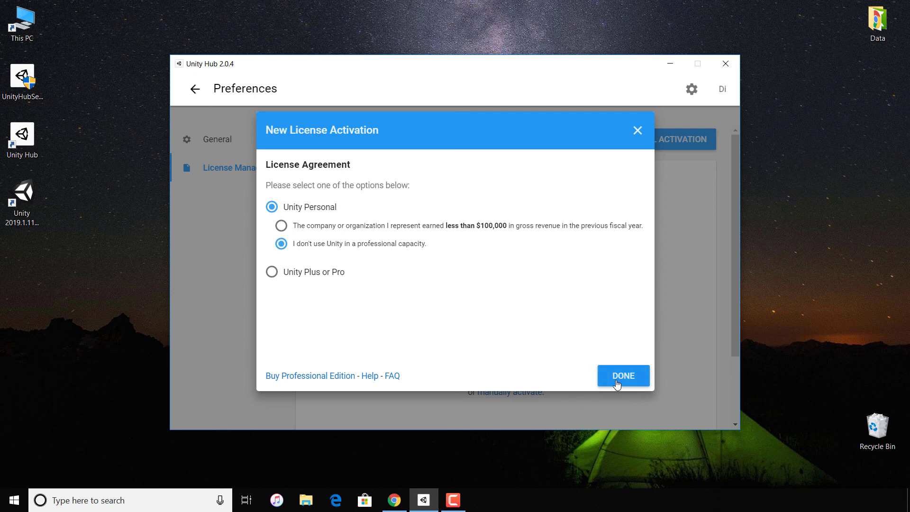
pyautogui.click(617, 384)
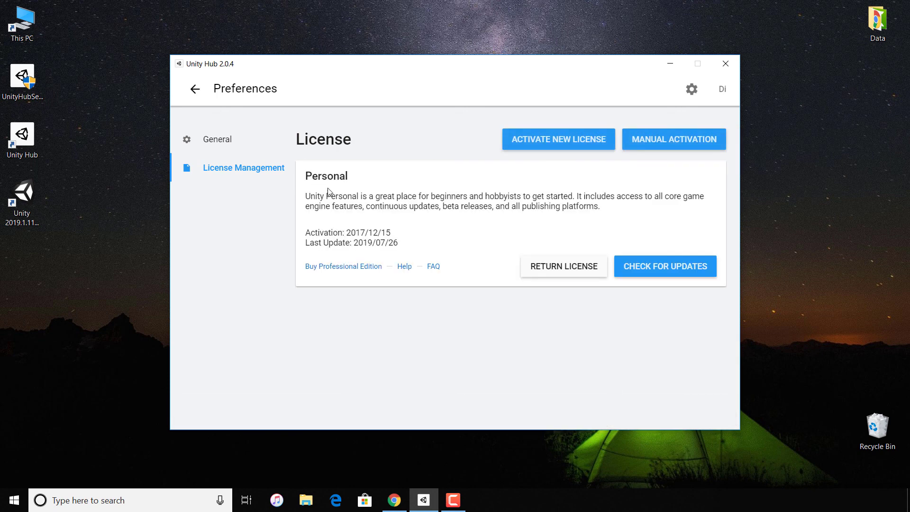
pyautogui.click(229, 141)
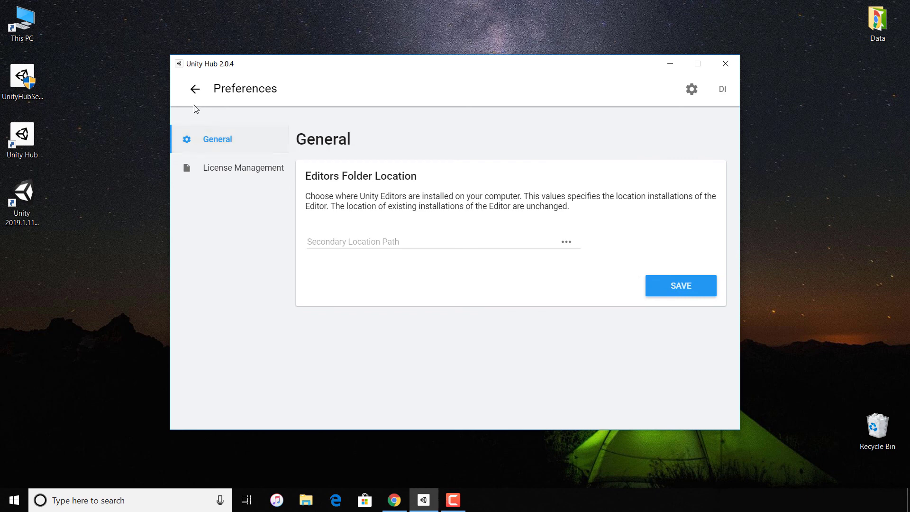
pyautogui.click(194, 89)
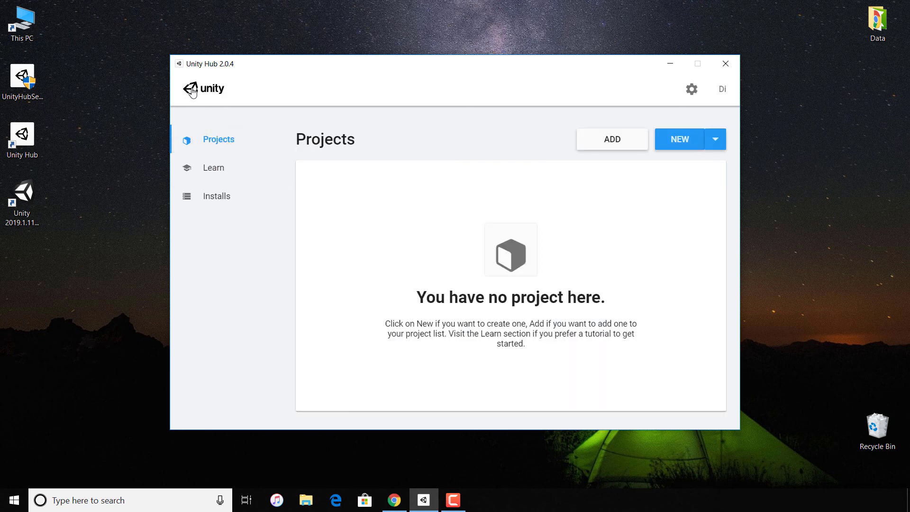